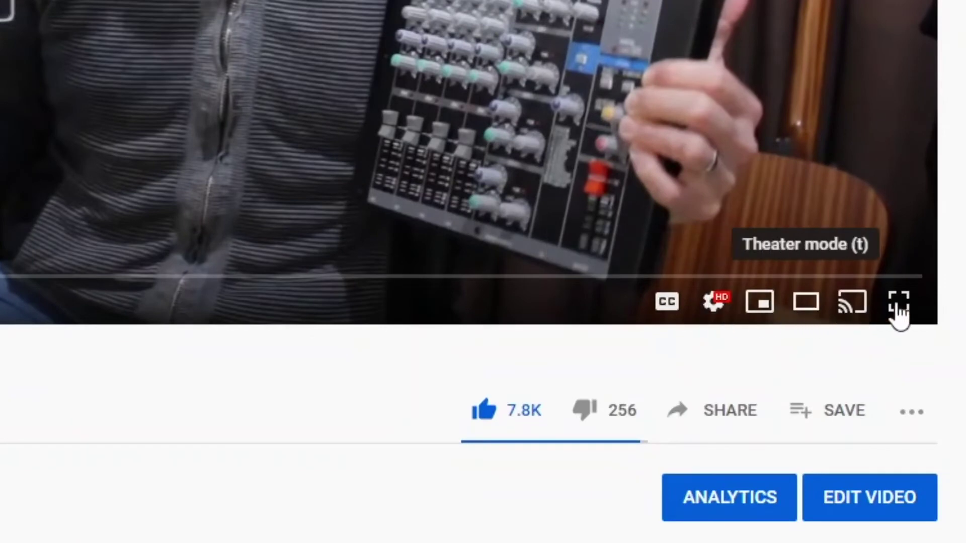
Choose 0.75 under Playback speed in the player's gear menu for the mixer video
left_click(714, 304)
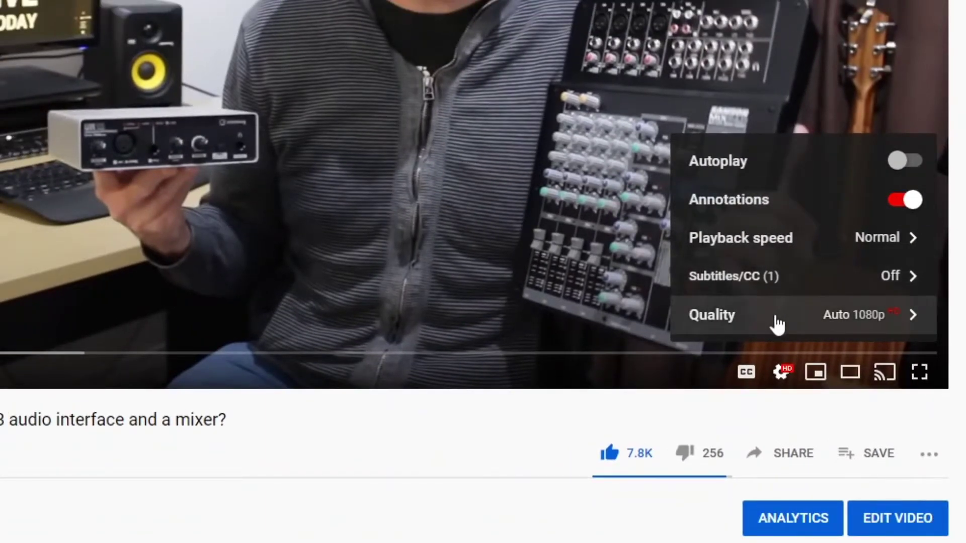
left_click(766, 239)
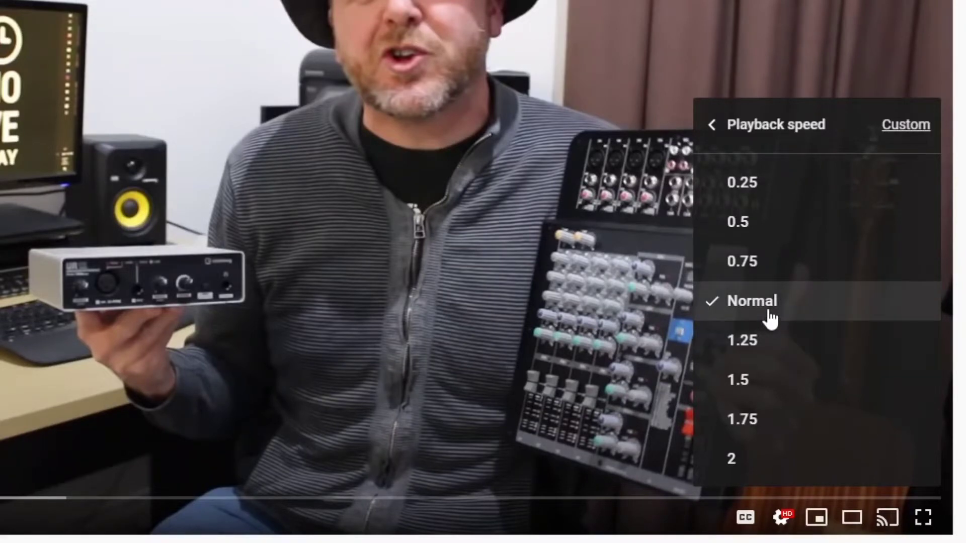
left_click(748, 266)
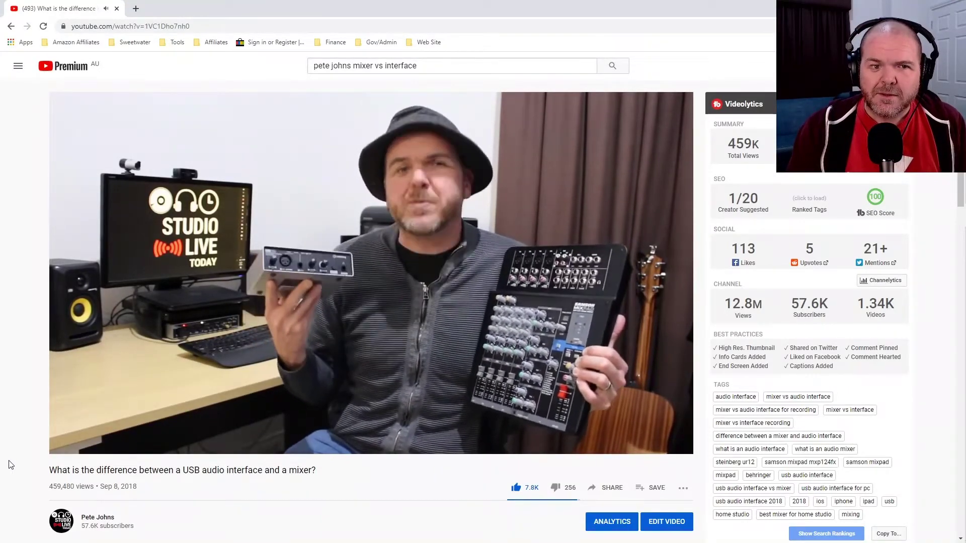
Pause, set a Custom playback speed of 0.9x with the slider, and resume the video
mouse_move(68, 452)
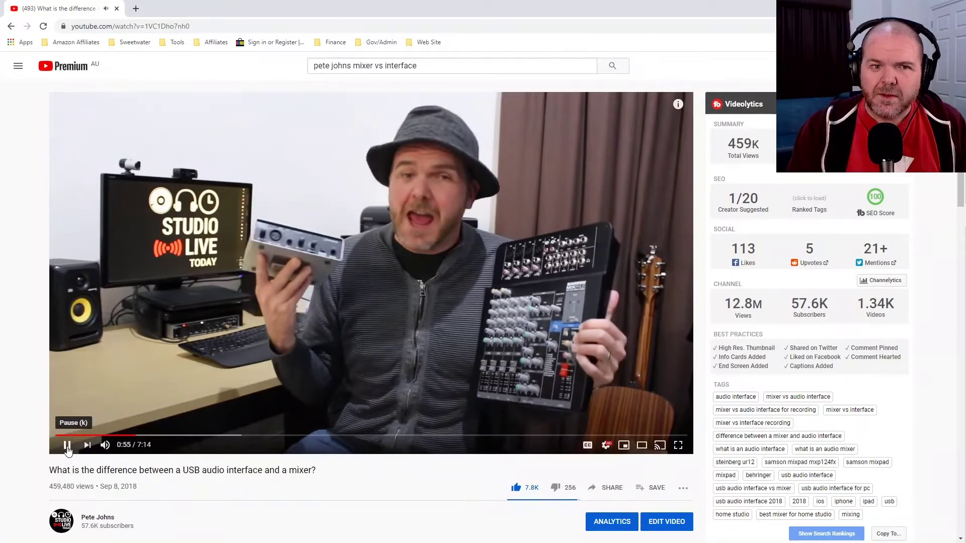
left_click(67, 445)
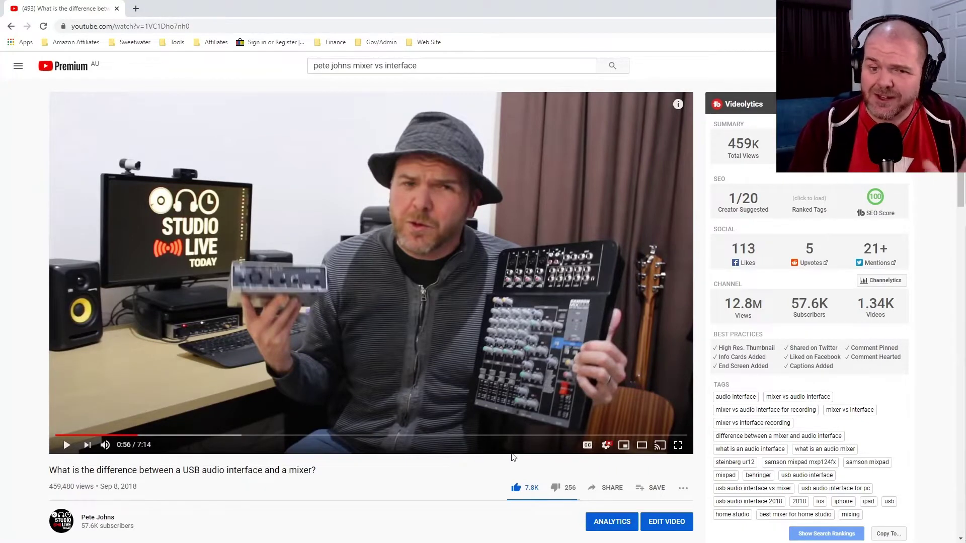
left_click(607, 445)
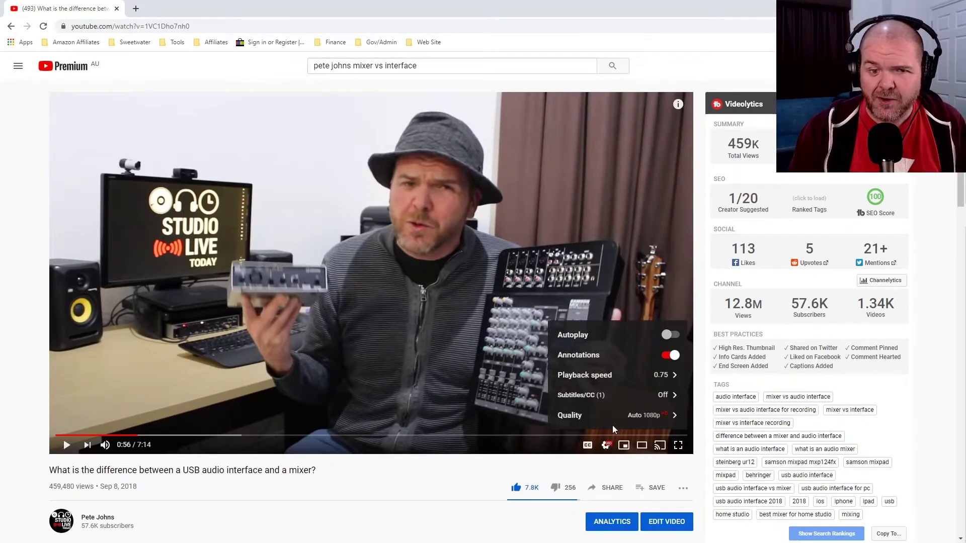
left_click(606, 375)
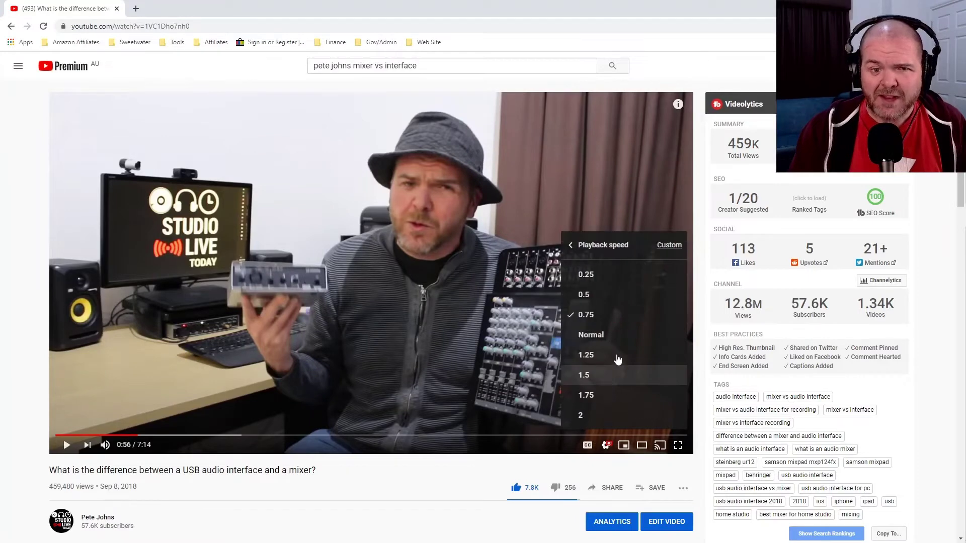
left_click(669, 246)
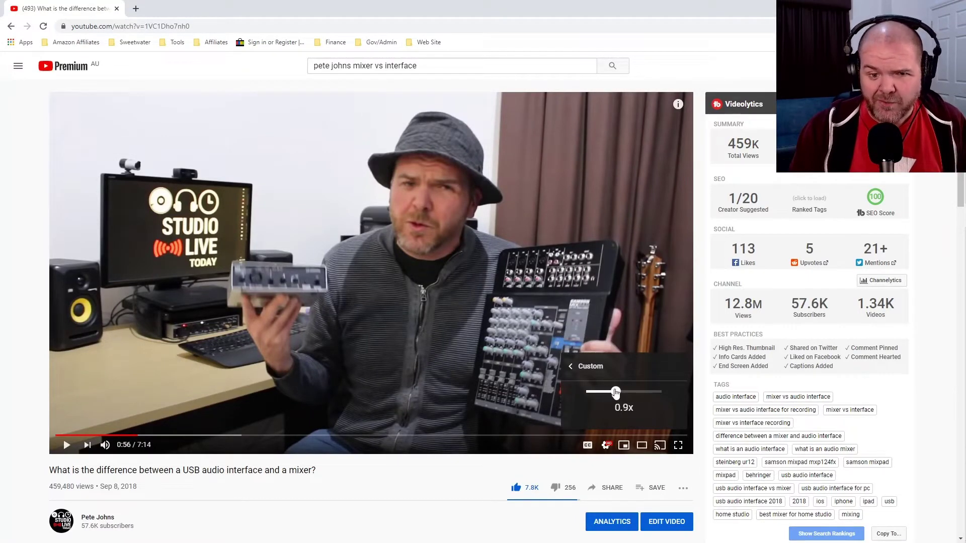
left_click_drag(619, 393, 623, 392)
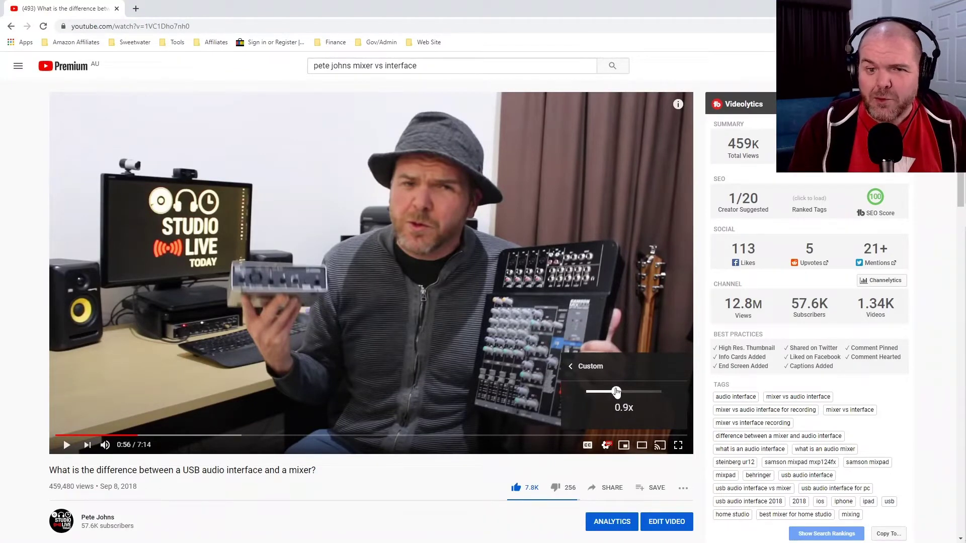
left_click(66, 445)
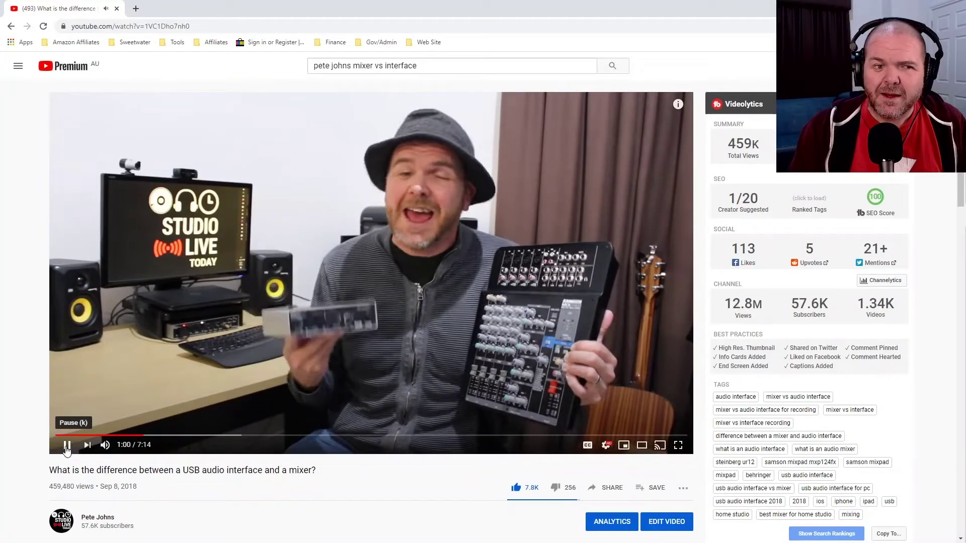
Pause, choose 1.25 under Settings > Playback speed, and resume the video
left_click(66, 446)
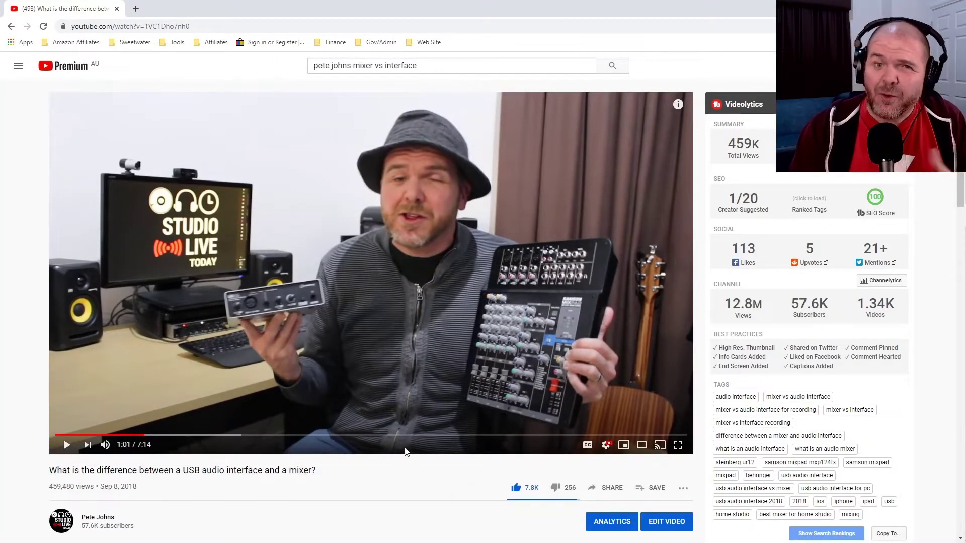
left_click(608, 446)
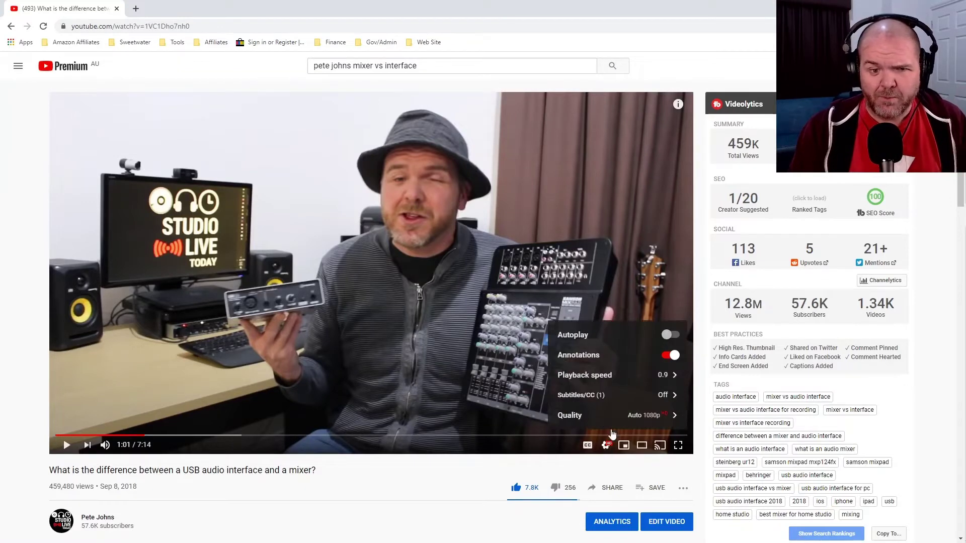
left_click(602, 375)
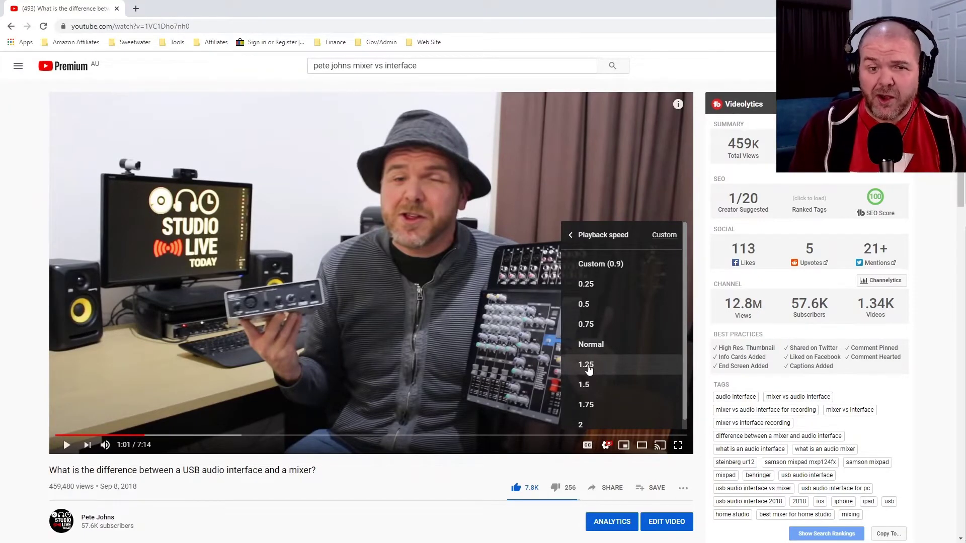
left_click(591, 367)
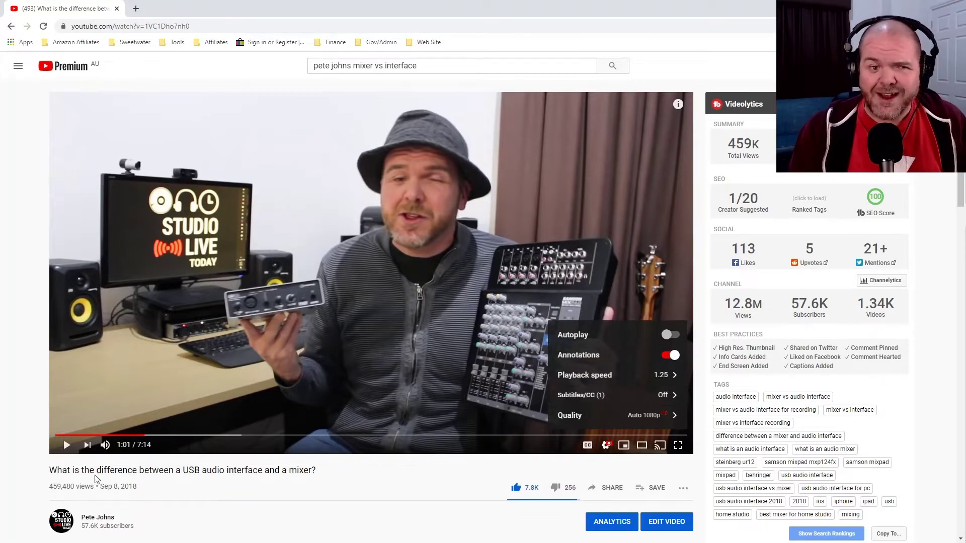
left_click(69, 445)
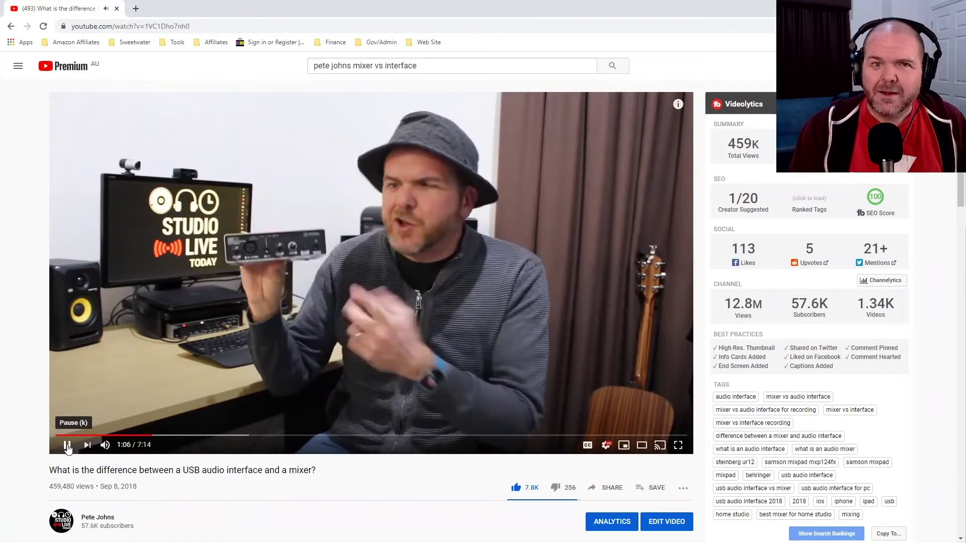
Set Playback speed to 2, play briefly at double speed, then pause again
left_click(69, 445)
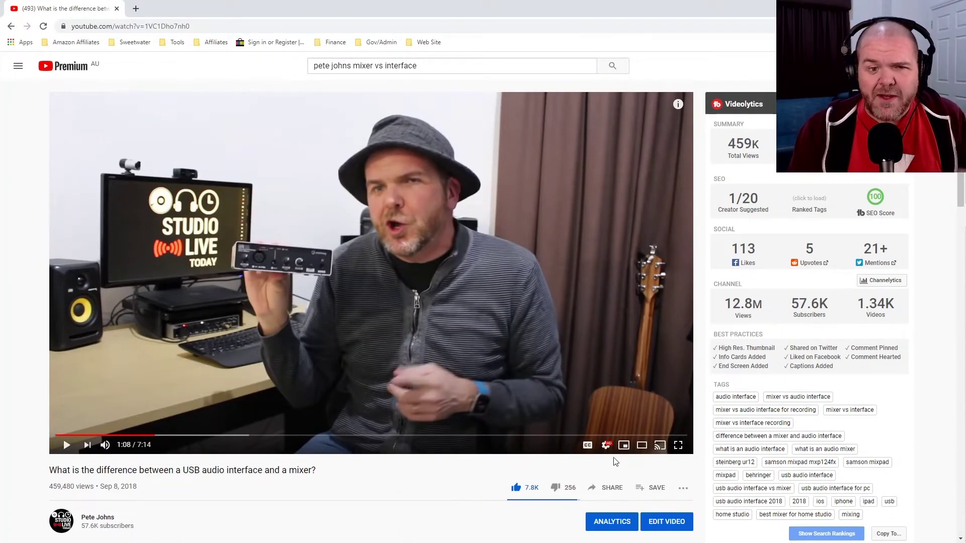
left_click(606, 446)
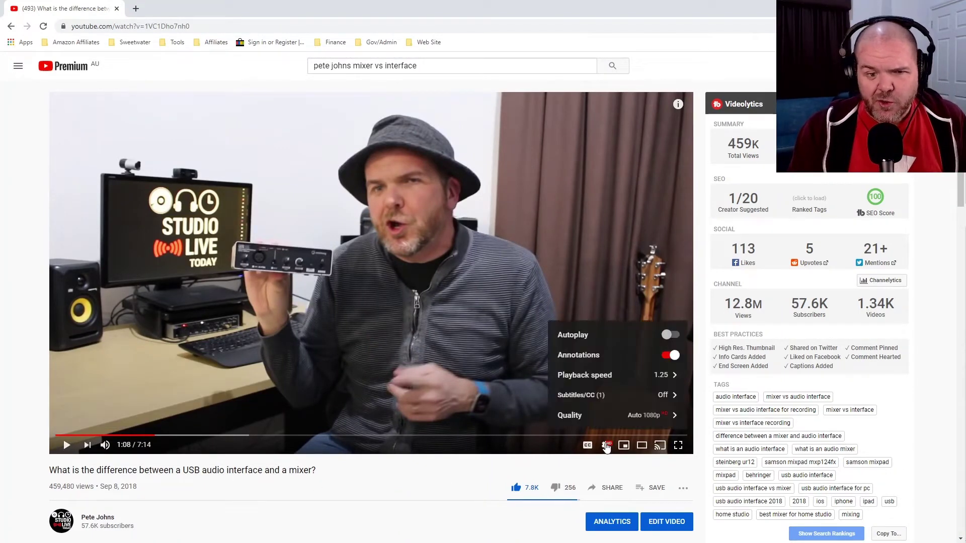
left_click(610, 378)
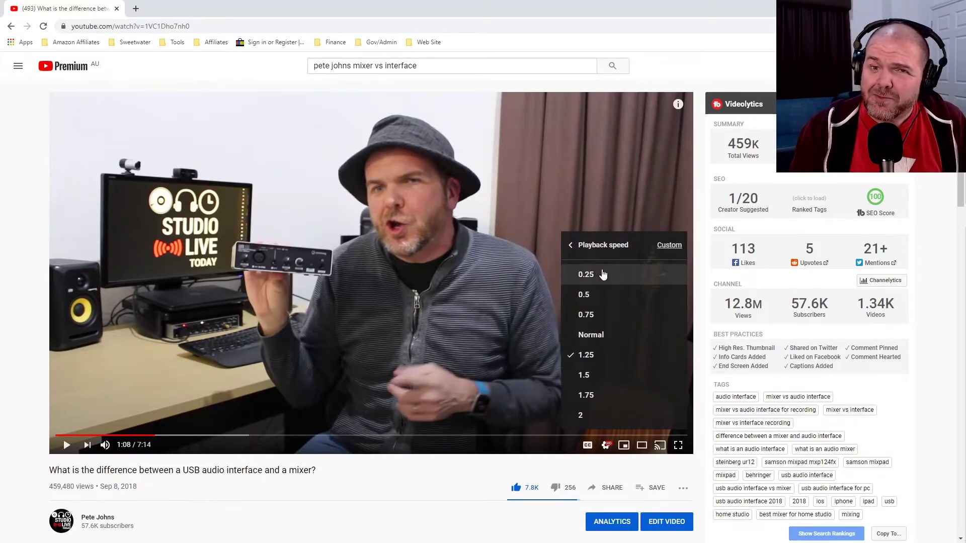
left_click(585, 415)
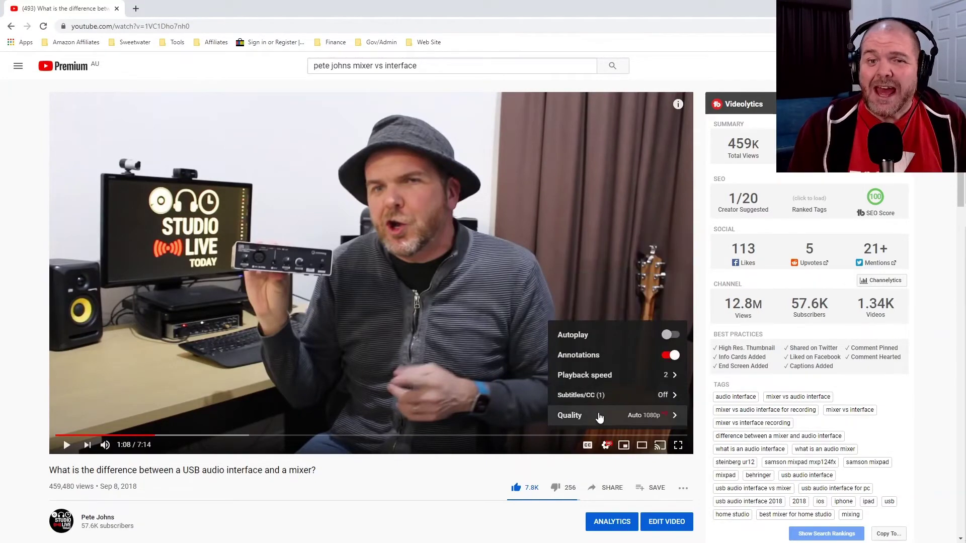
left_click(68, 448)
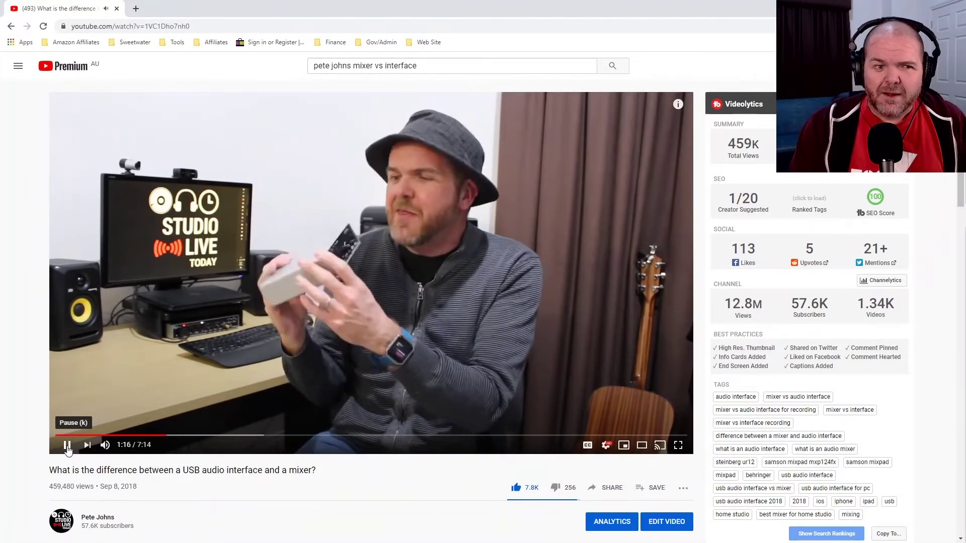
left_click(68, 448)
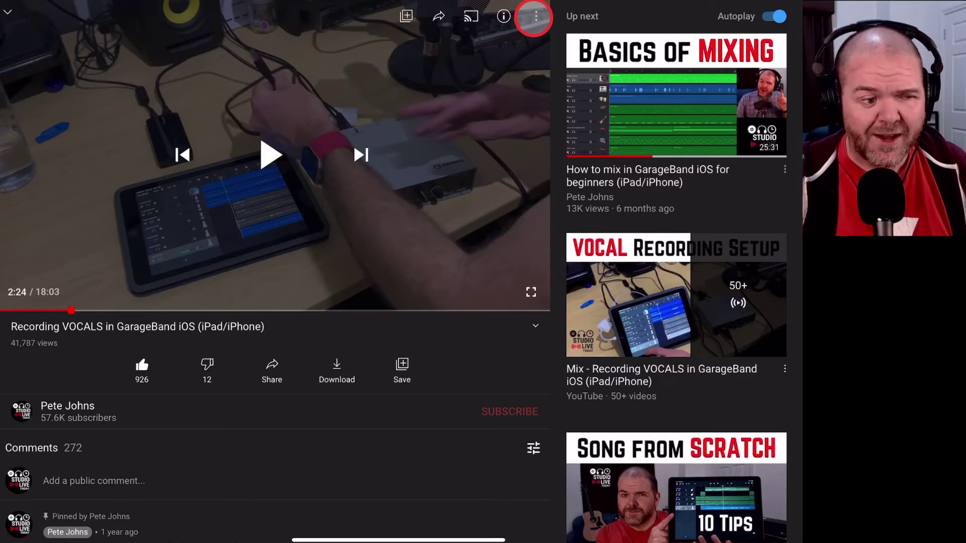
Choose 1.5x from the three-dot menu's Playback speed list and resume the vocals video
left_click(535, 17)
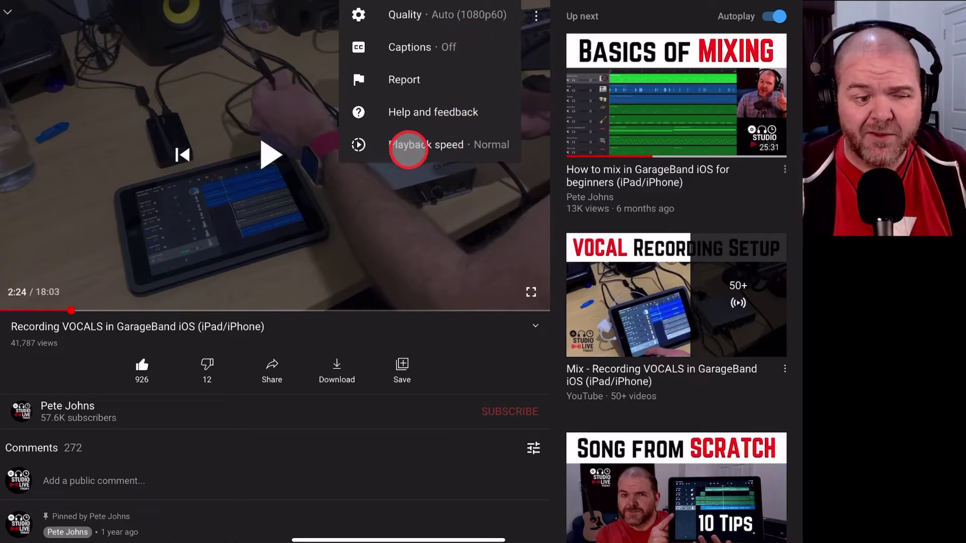
left_click(411, 145)
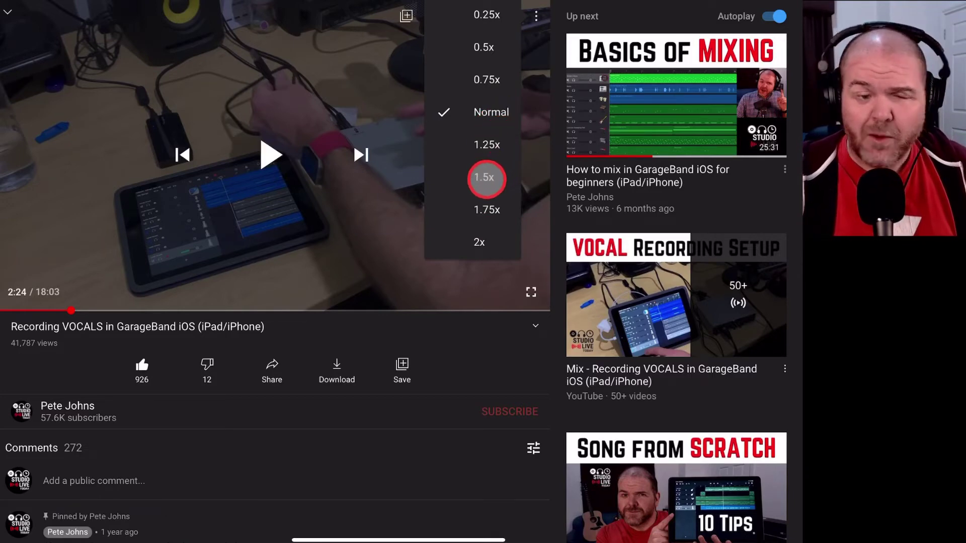
left_click(486, 177)
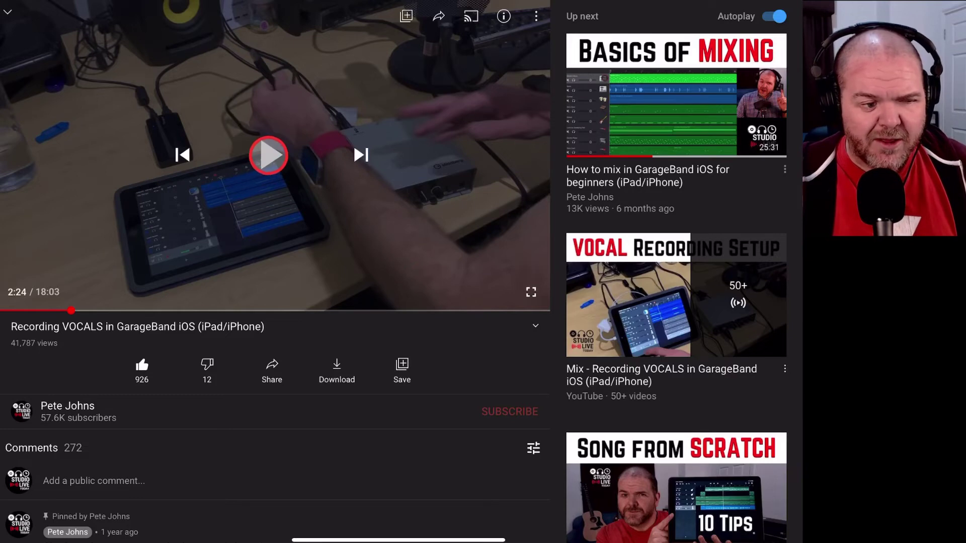
left_click(268, 154)
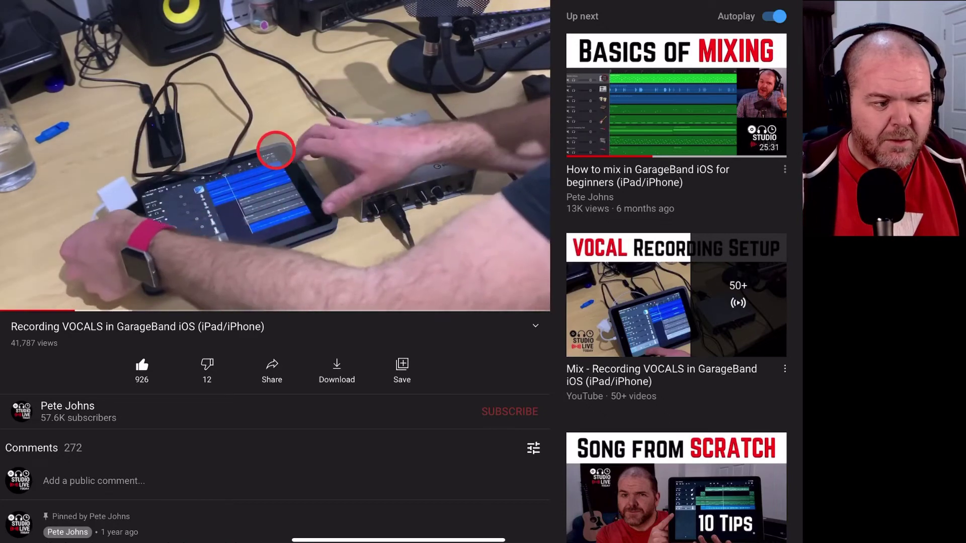
Pause the vocals video, choose 0.75x under the three-dot menu's Playback speed, and resume
left_click(275, 151)
left_click(272, 155)
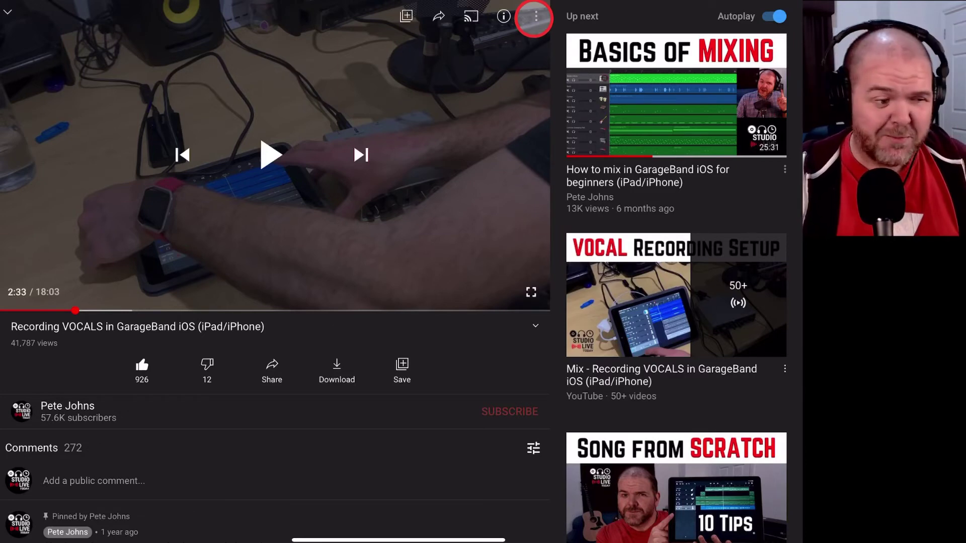
left_click(535, 17)
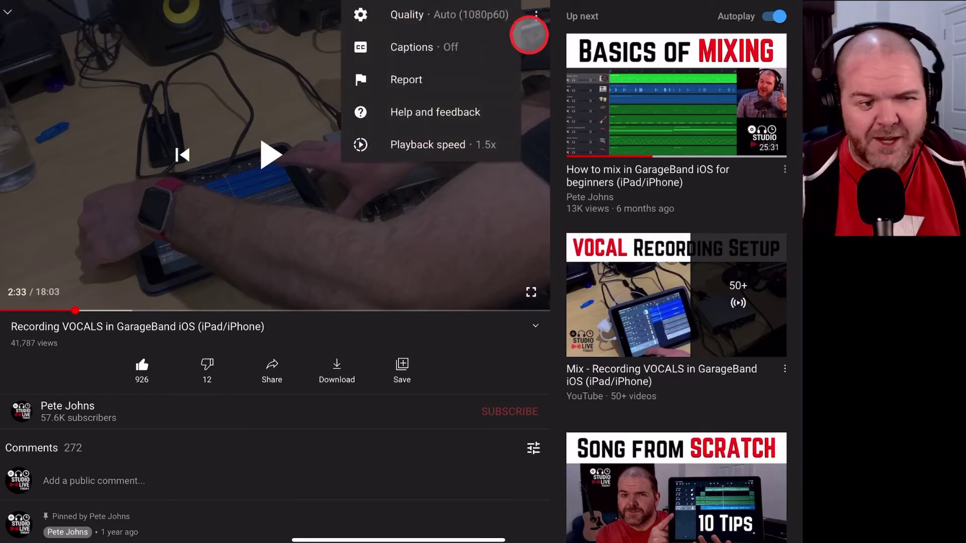
left_click(442, 146)
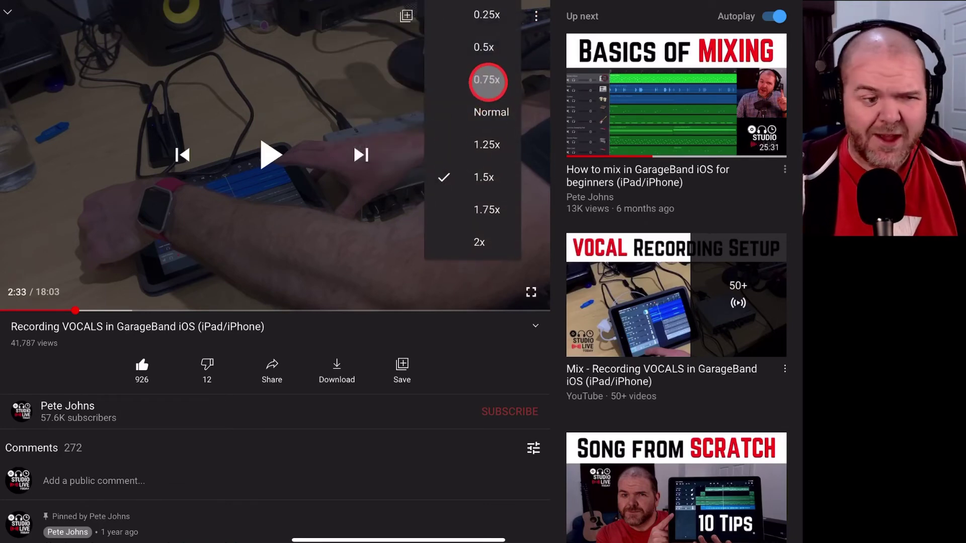
left_click(483, 80)
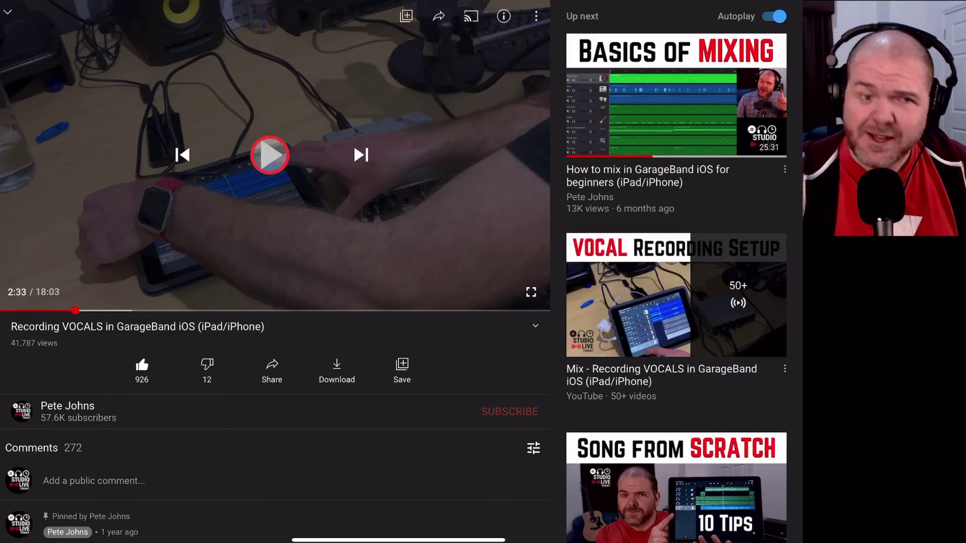
left_click(270, 155)
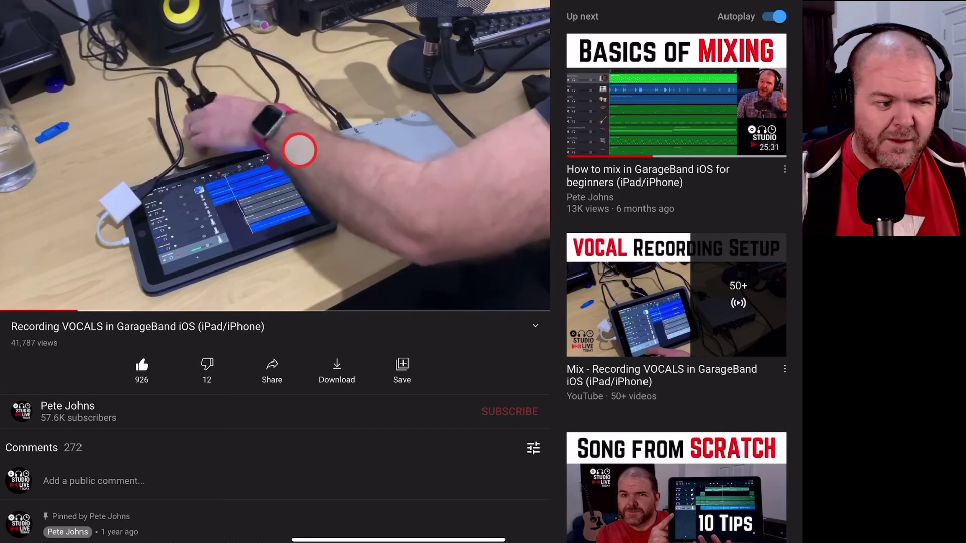
Reveal the player controls and pause the vocals video at 2:39
left_click(295, 155)
left_click(271, 155)
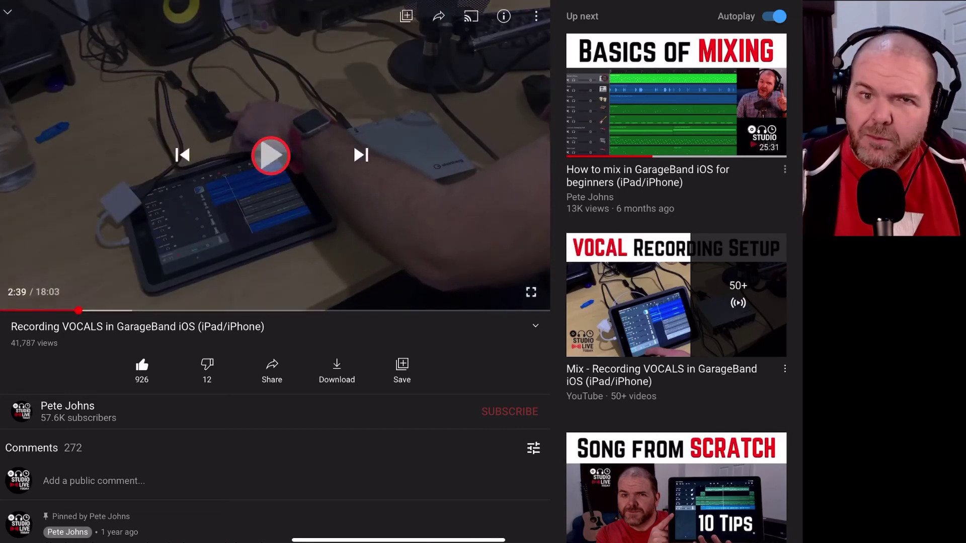